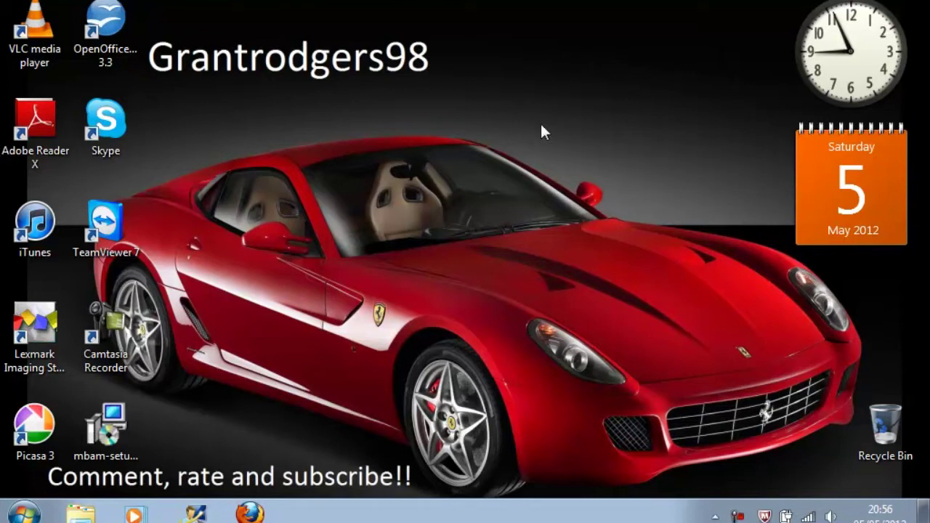
- Run the mbam-setup-1.61.0.1400 installer from the desktop and choose English as the setup language
left_click(128, 414)
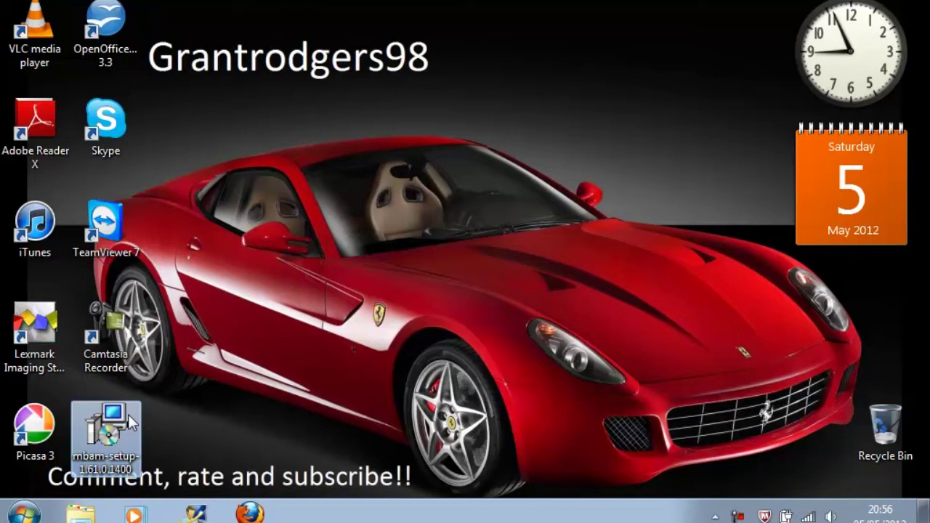
mouse_move(97, 435)
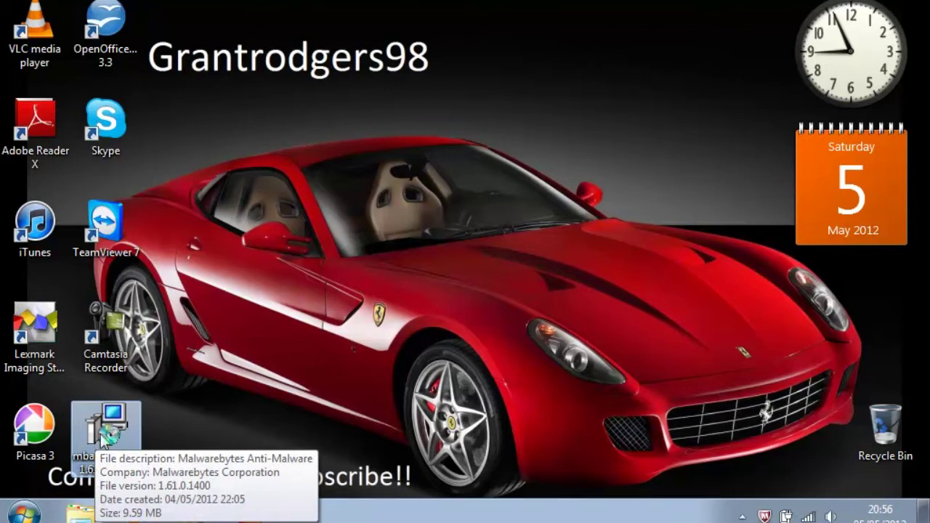
double_click(103, 434)
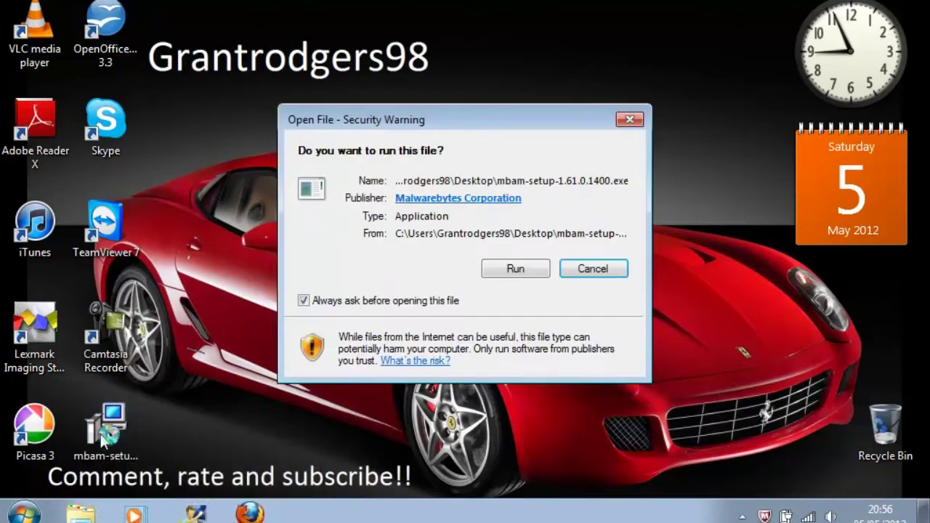
left_click(531, 269)
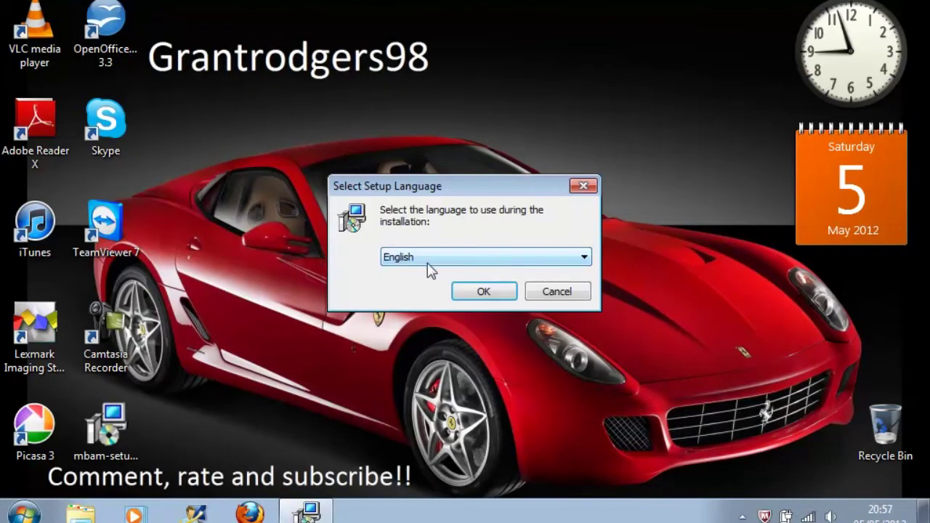
left_click(482, 293)
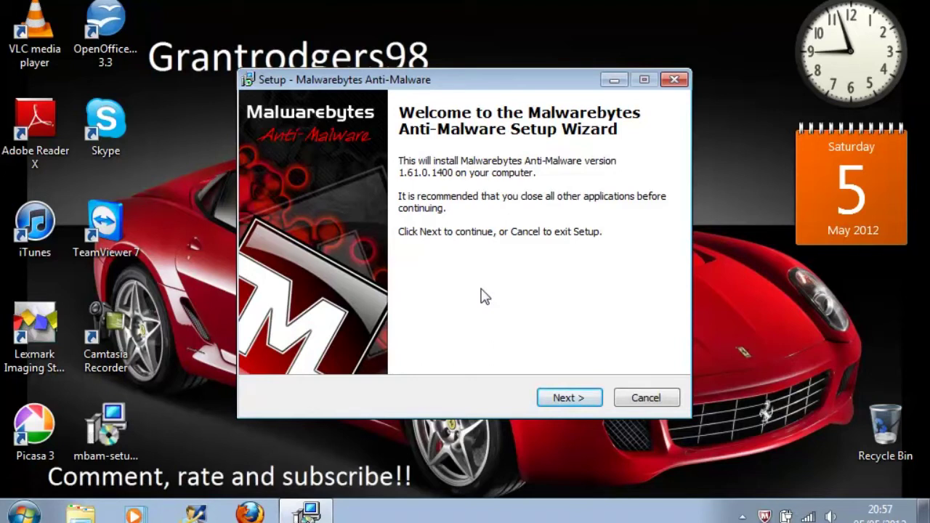
- Accept the Malwarebytes license agreement and continue past the release information to the destination choice
left_click(568, 399)
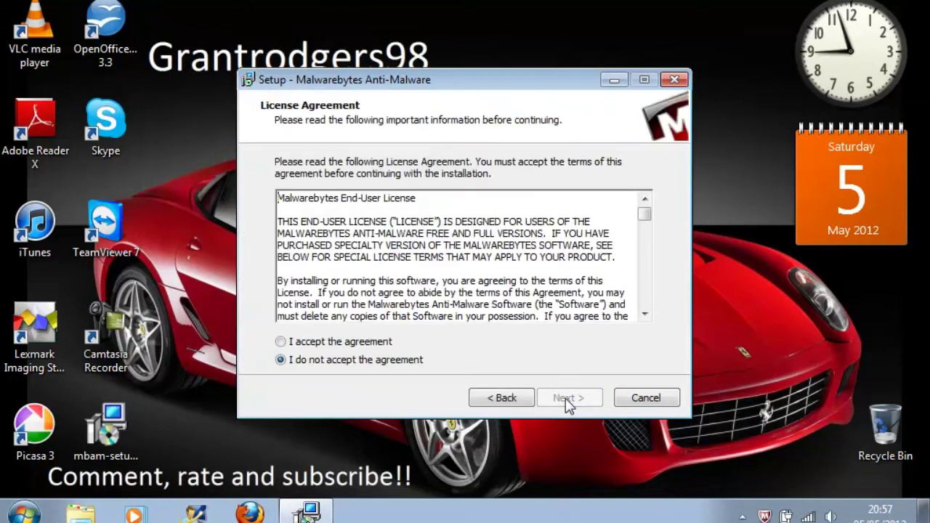
left_click(346, 344)
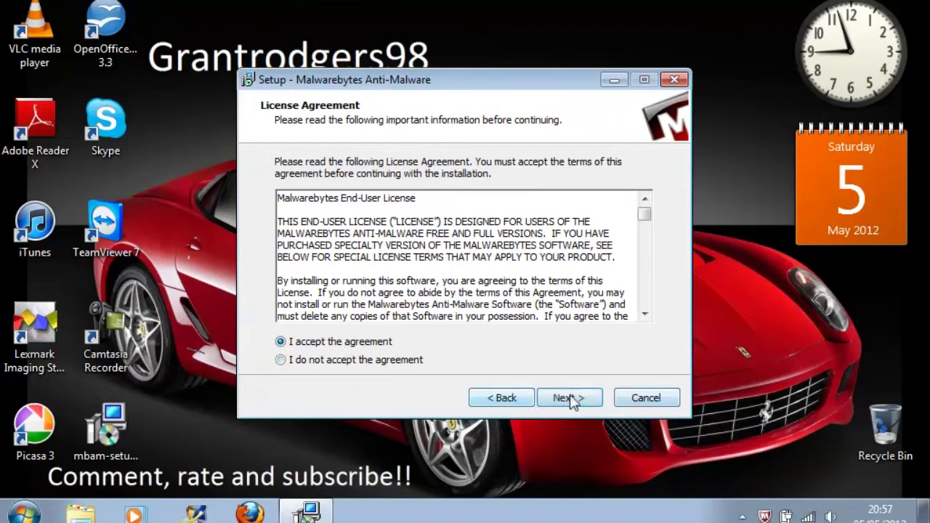
left_click(572, 398)
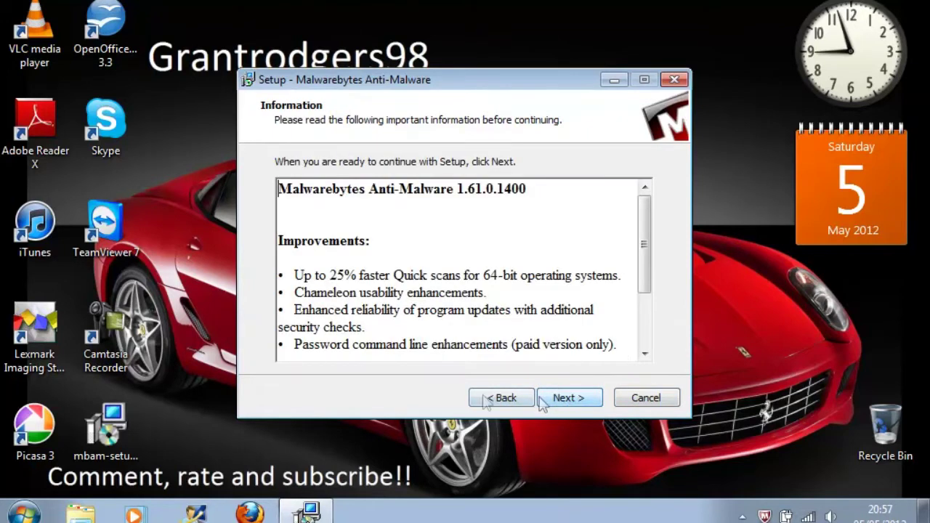
left_click(591, 399)
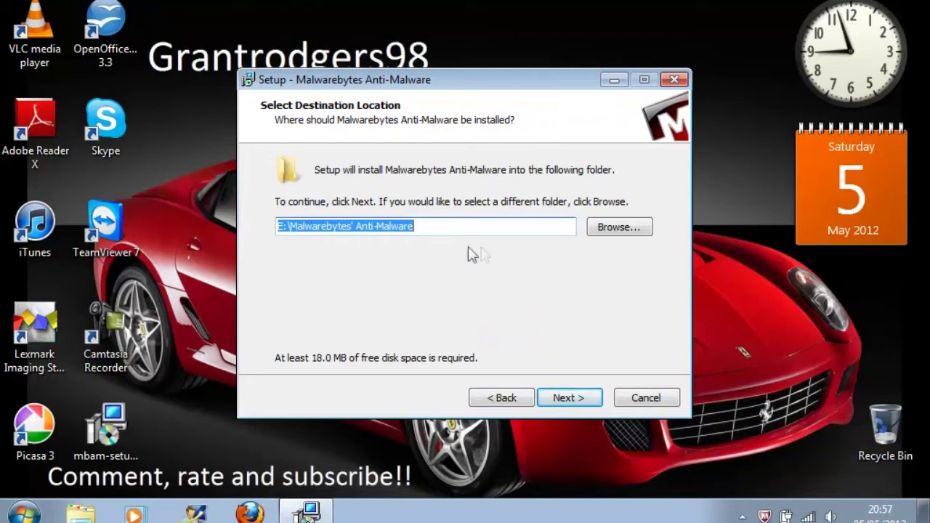
- Set the installation destination to the MEMSTICK (F:) drive, in F:\Malwarebytes' Anti-Malware
left_click(615, 234)
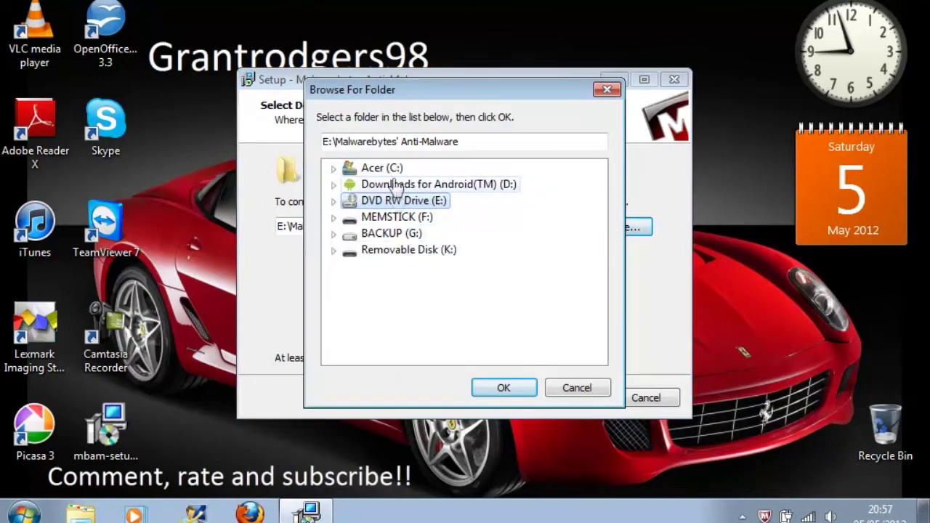
left_click(399, 219)
left_click(502, 388)
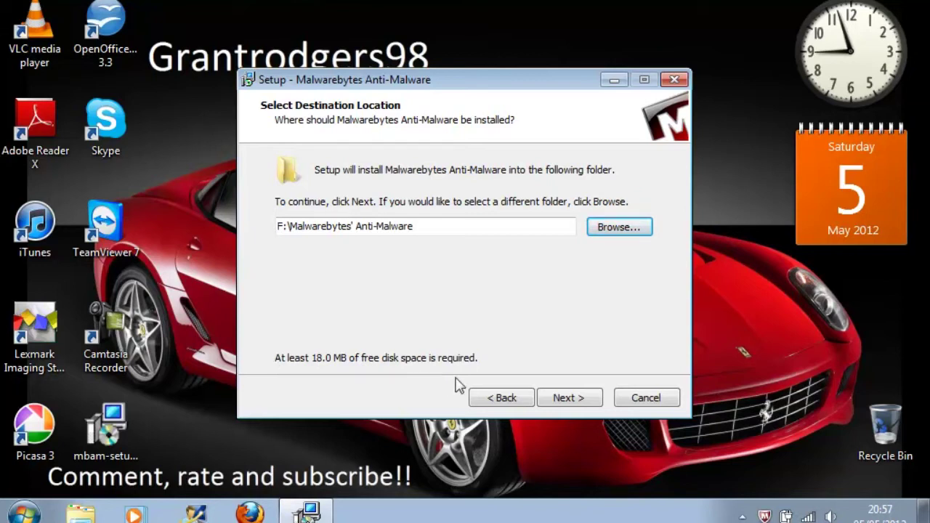
left_click(561, 399)
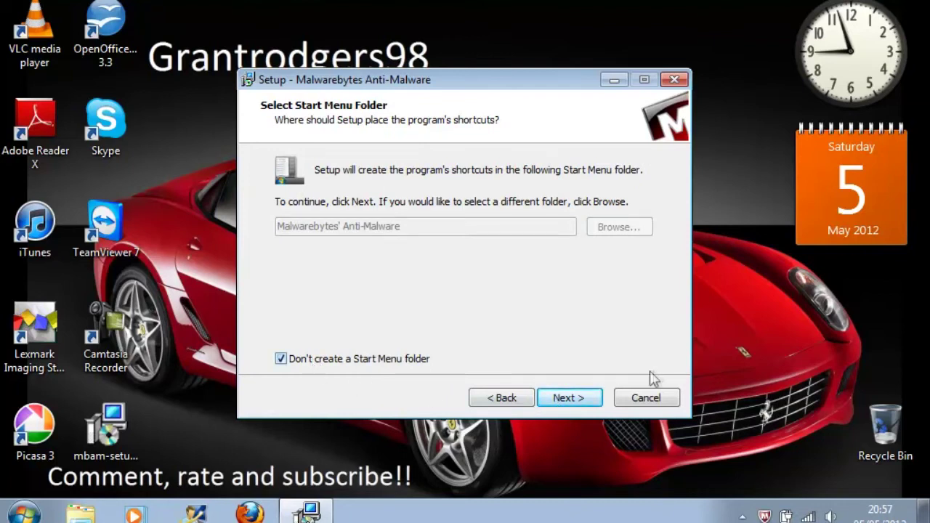
- Install Malwarebytes with no Start Menu folder and with only a desktop icon as additional task
left_click(565, 404)
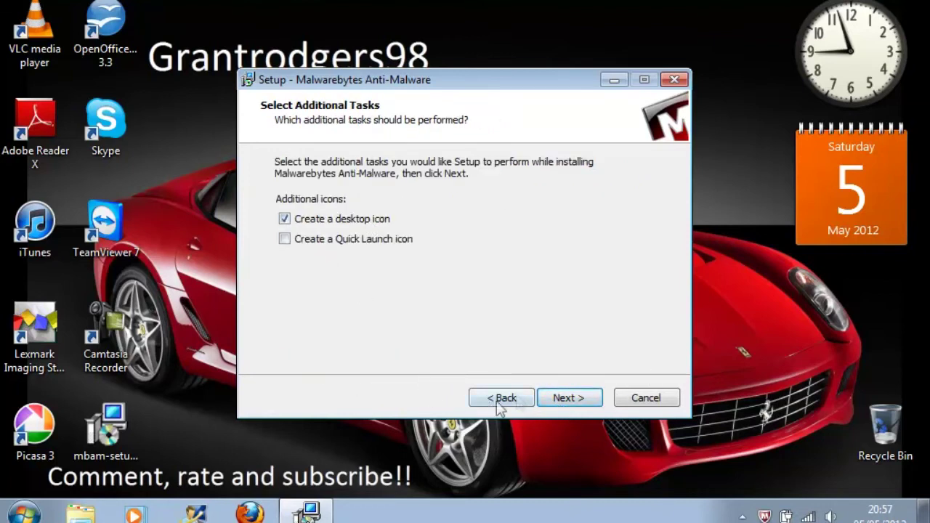
left_click(567, 406)
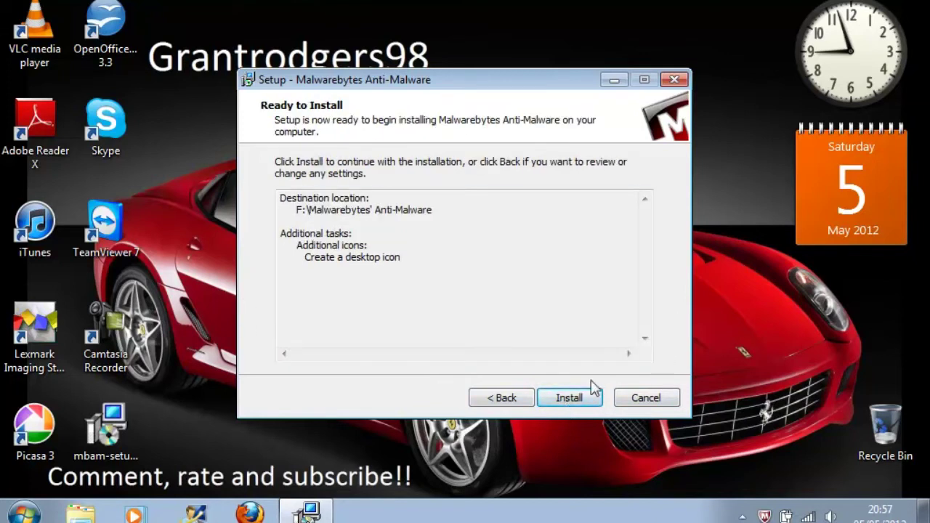
left_click(584, 397)
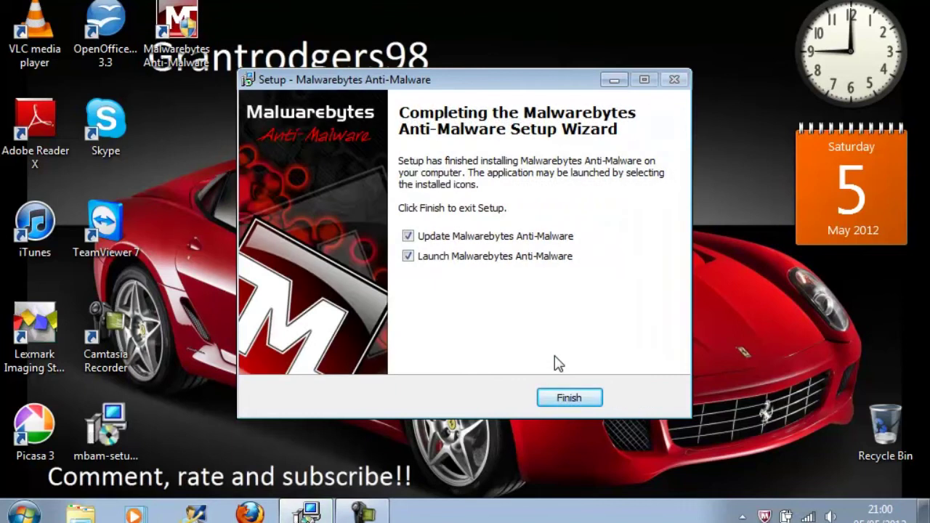
- Finish the setup without updating or launching Malwarebytes Anti-Malware
left_click(452, 237)
left_click(436, 261)
left_click(564, 401)
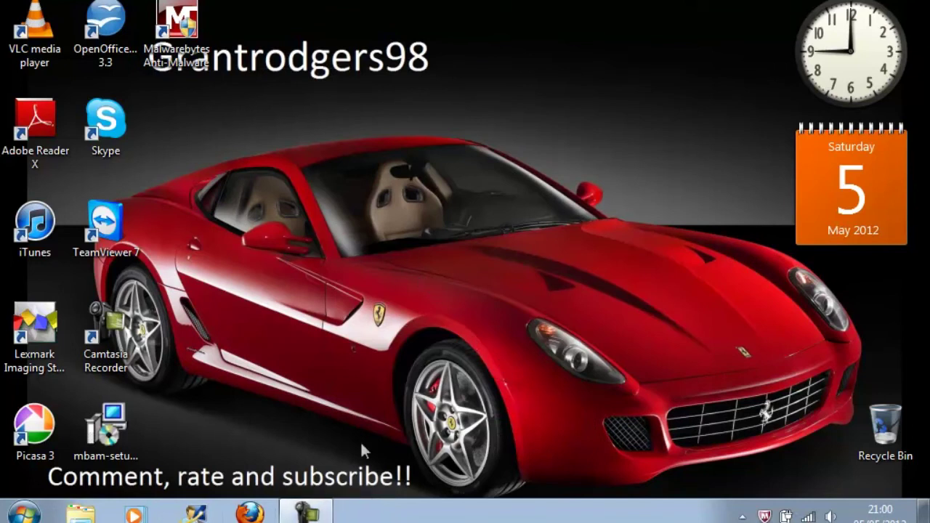
- Open the MEMSTICK (F:) drive from Computer to view the installed Malwarebytes folder
left_click(26, 514)
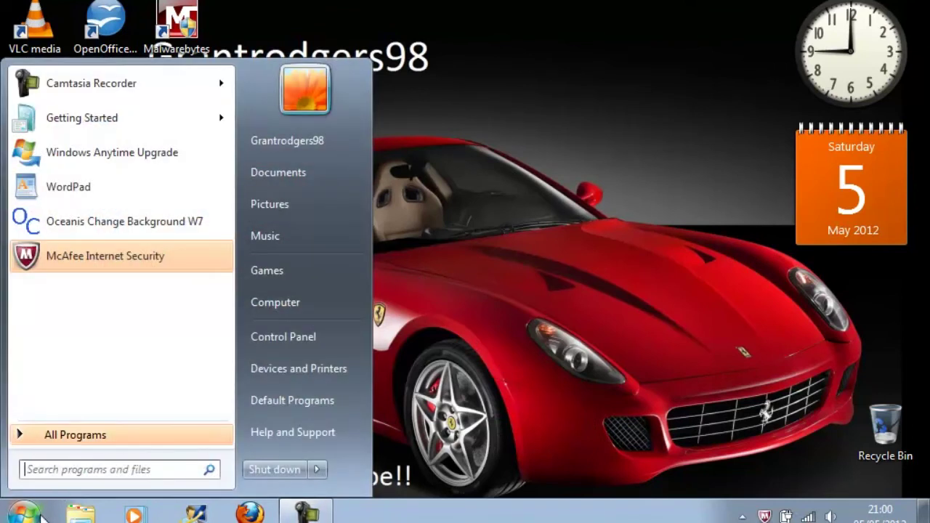
left_click(287, 309)
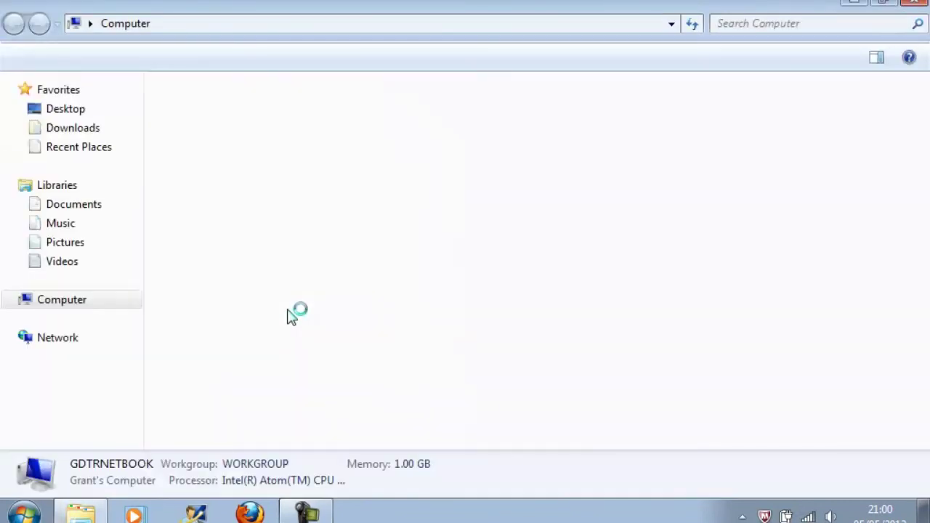
left_click(447, 220)
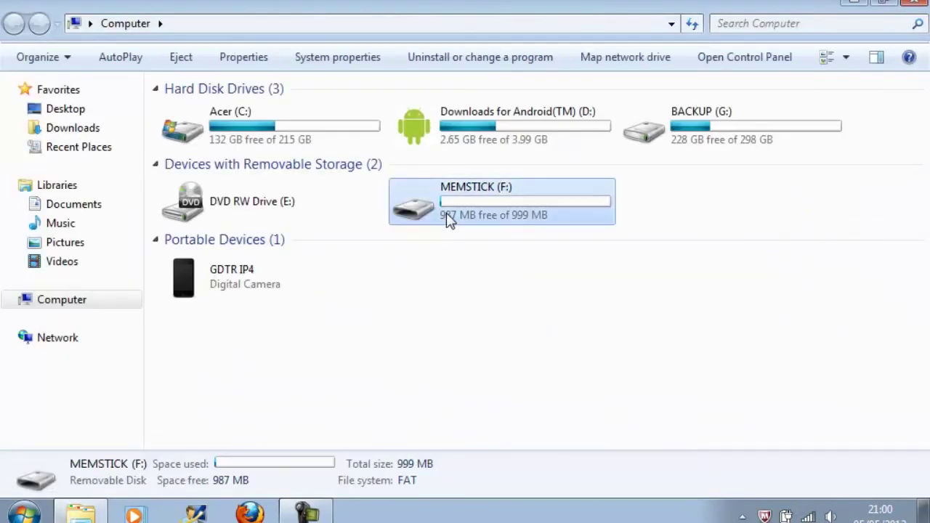
double_click(448, 220)
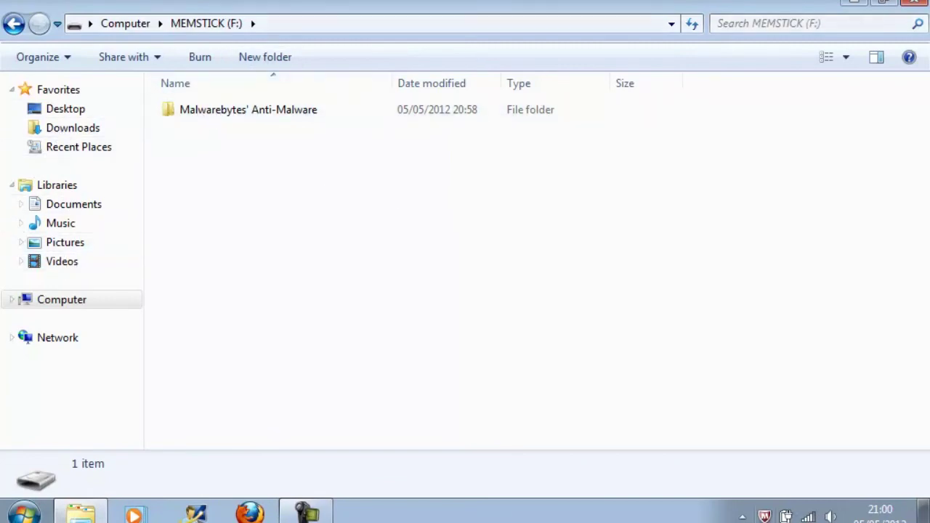
- Move the Malwarebytes Anti-Malware desktop shortcut to the root of the MEMSTICK (F:) drive and close the drive's window
left_click(855, 5)
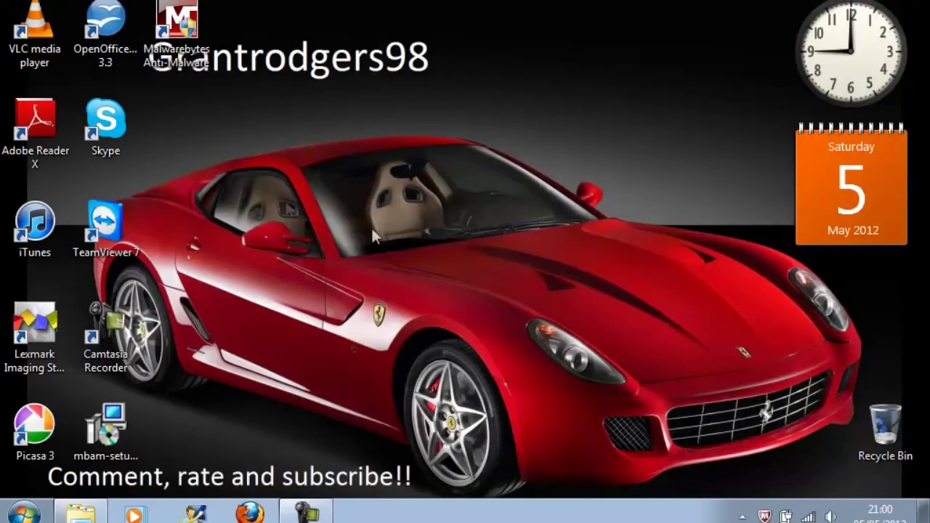
double_click(179, 18)
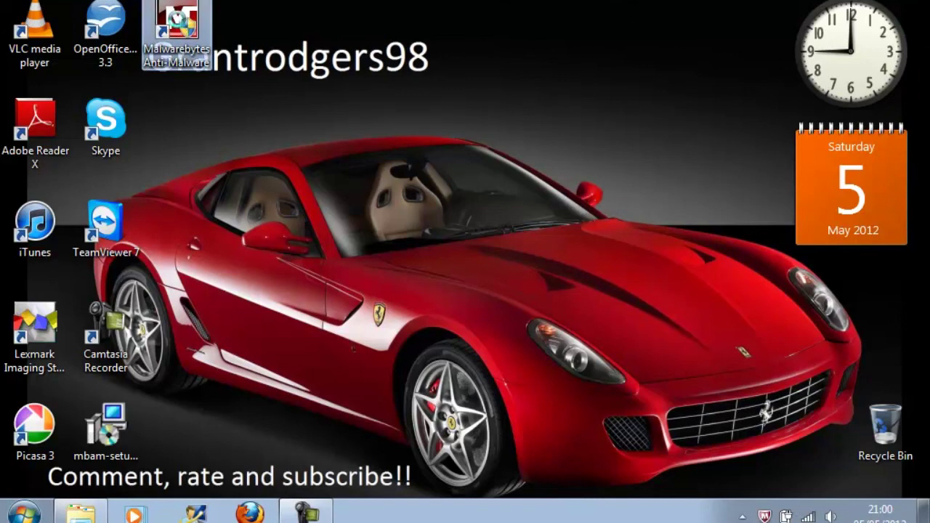
right_click(177, 20)
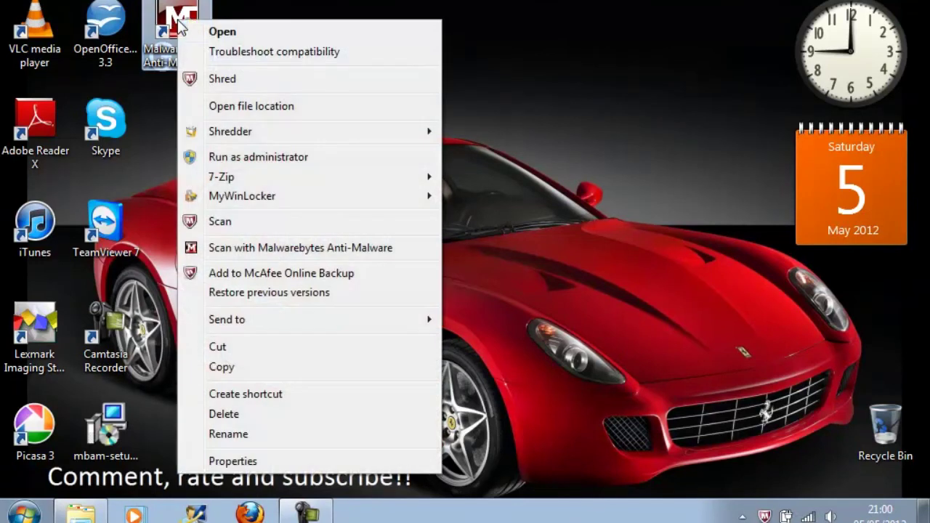
left_click(264, 348)
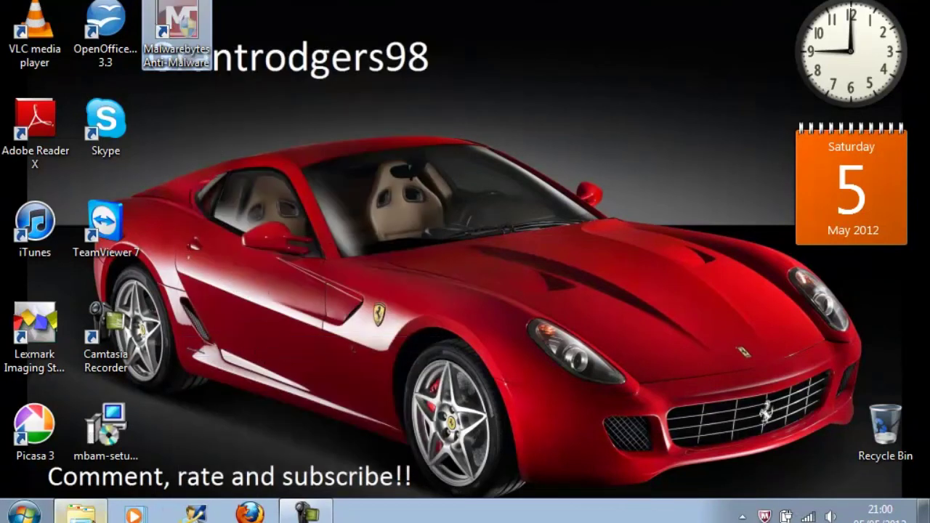
left_click(80, 512)
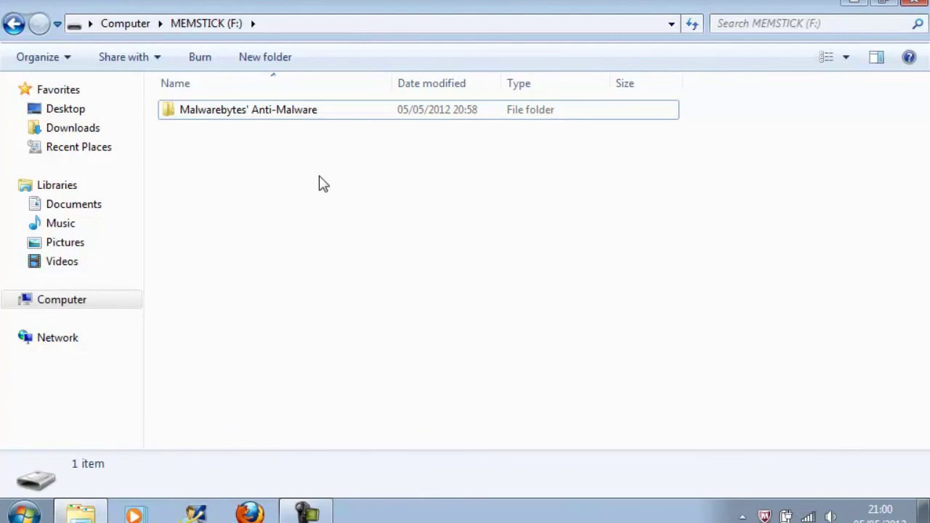
right_click(321, 179)
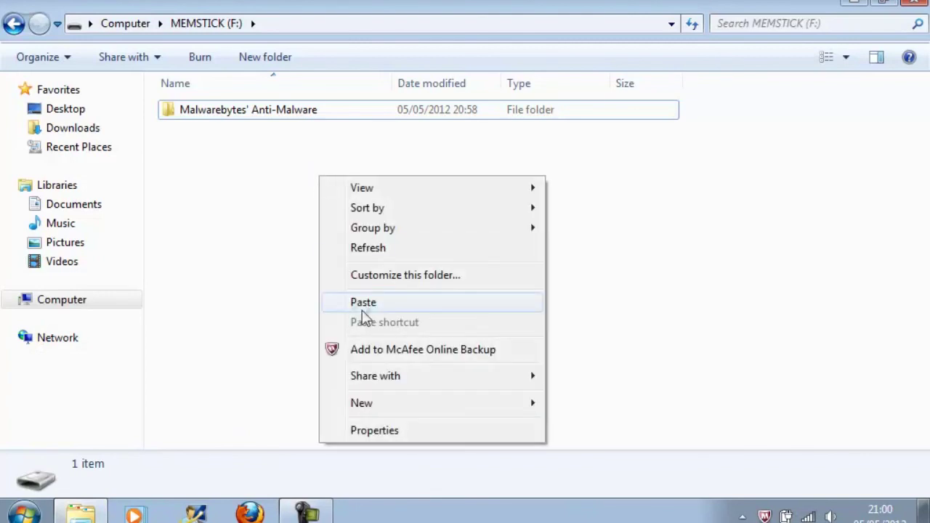
left_click(362, 310)
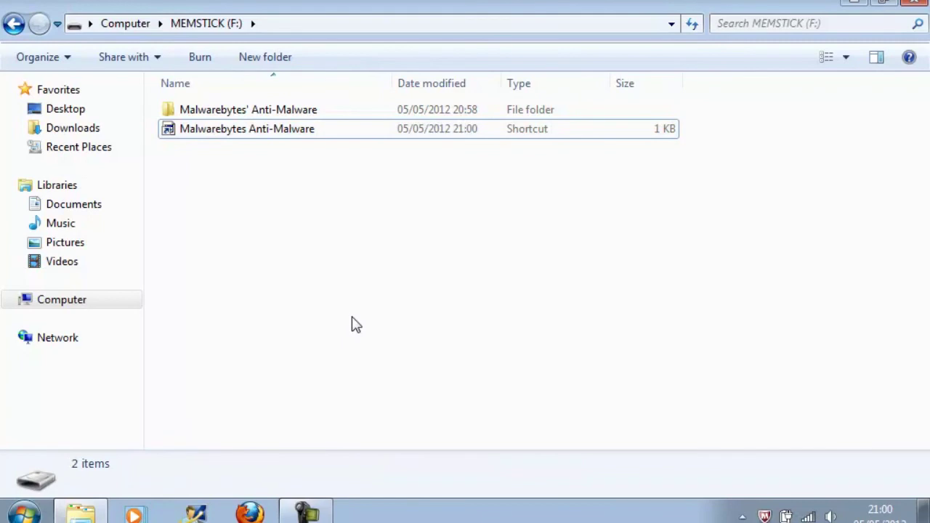
left_click(914, 3)
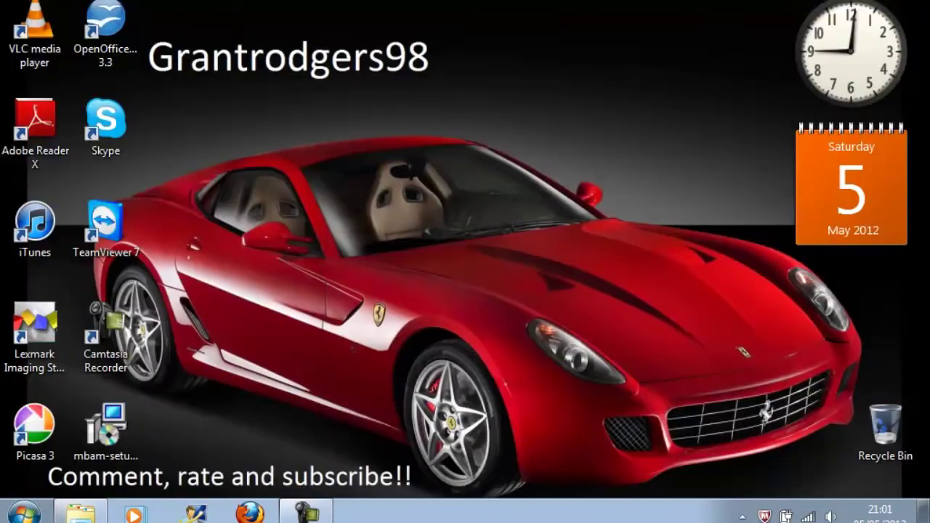